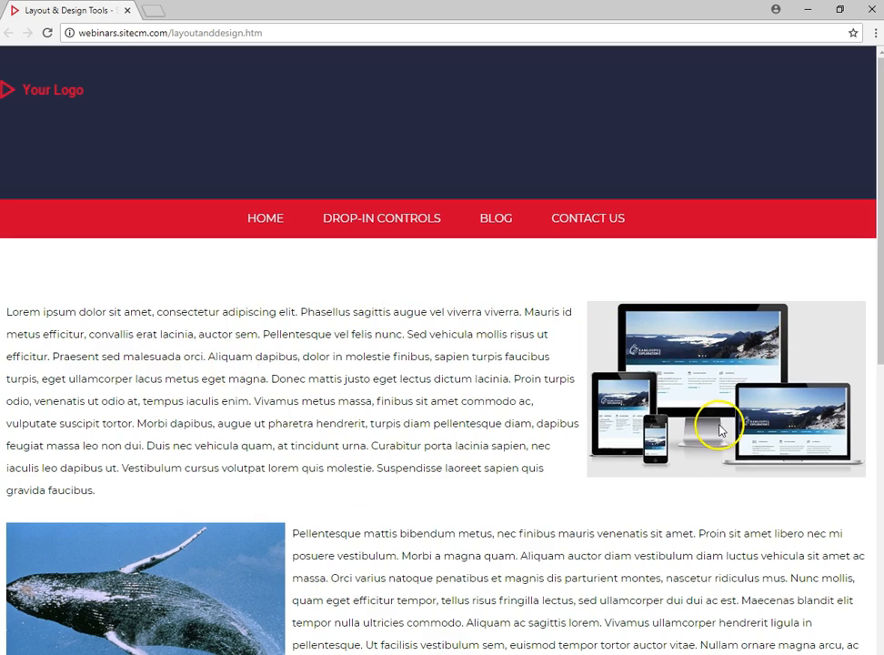
- Examine how the images and text on the live layoutanddesign.htm page behave at full and progressively narrower browser widths, finishing at full size
scroll(122, 424, down, 3)
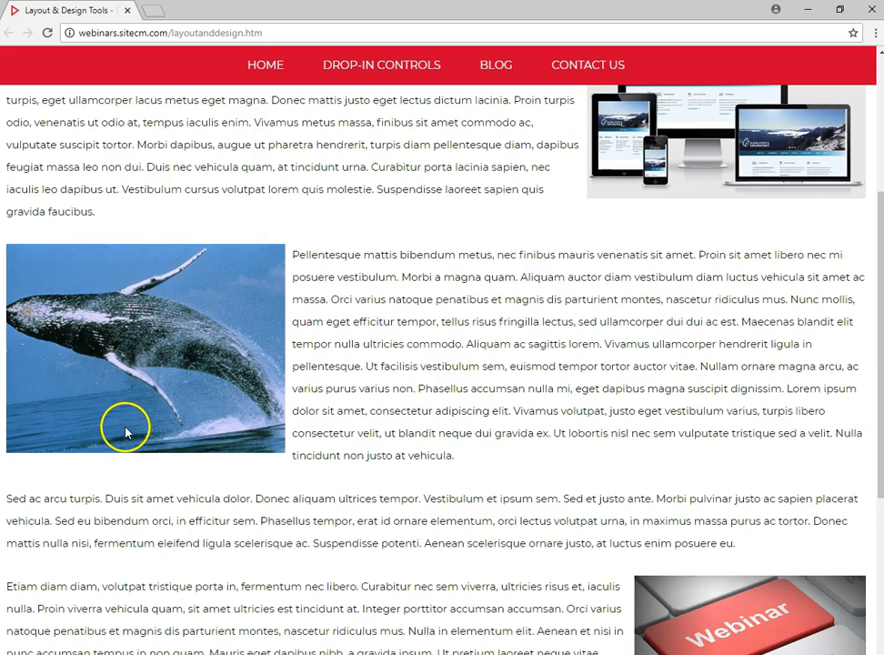
scroll(721, 473, down, 2)
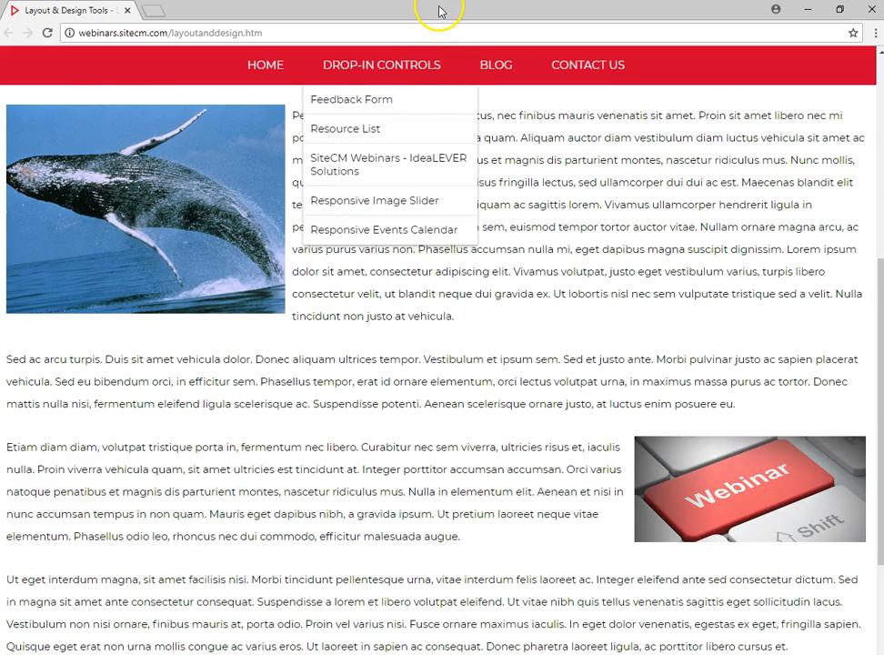
drag(439, 11, 451, 66)
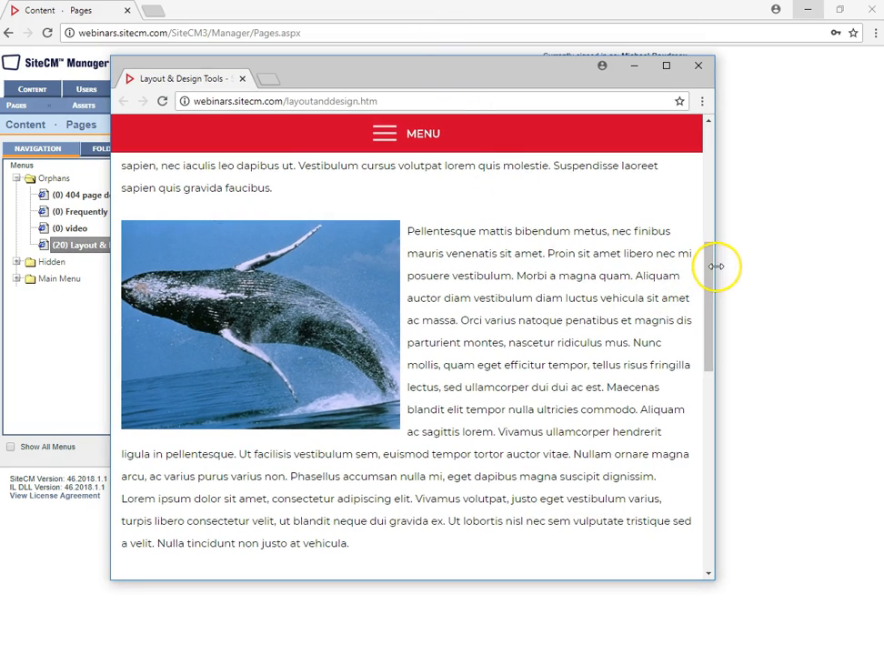
drag(716, 265, 496, 292)
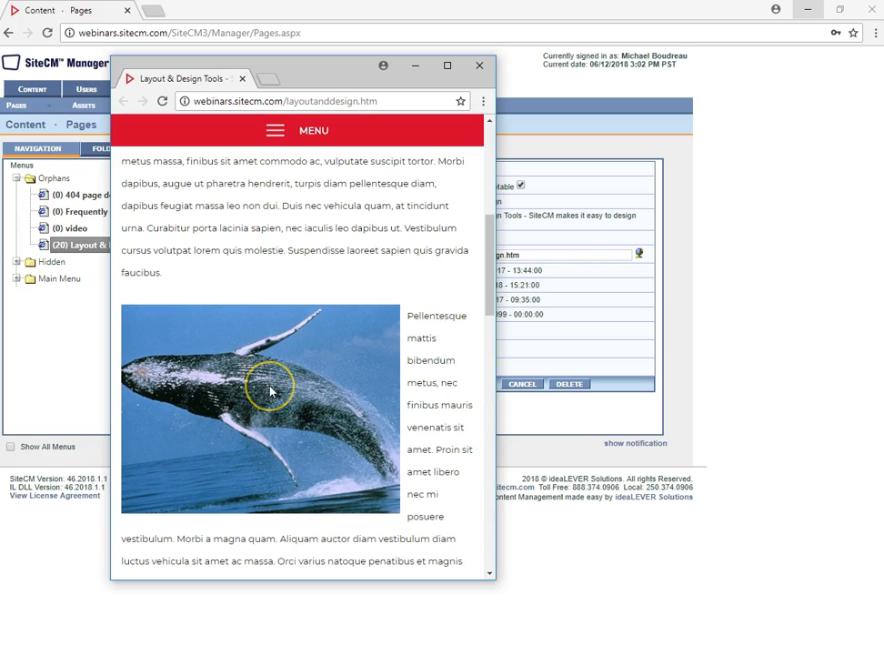
drag(495, 389, 461, 390)
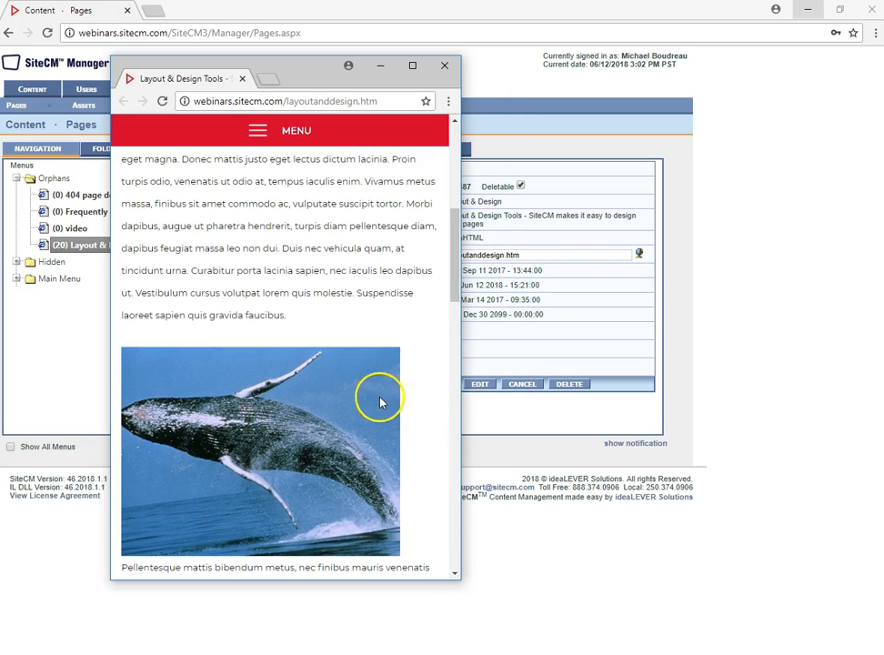
scroll(302, 425, down, 2)
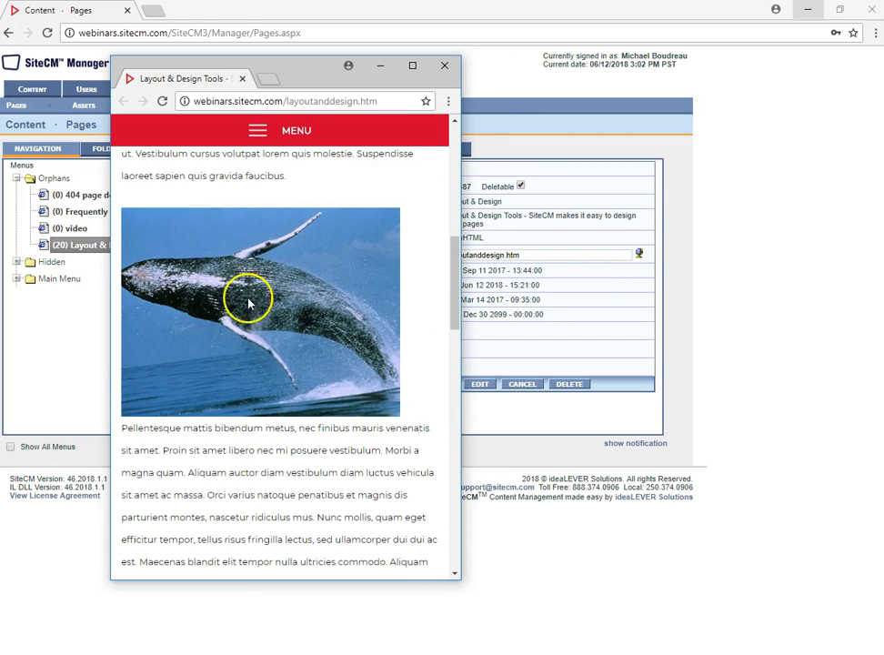
drag(460, 374, 345, 379)
scroll(241, 469, up, 3)
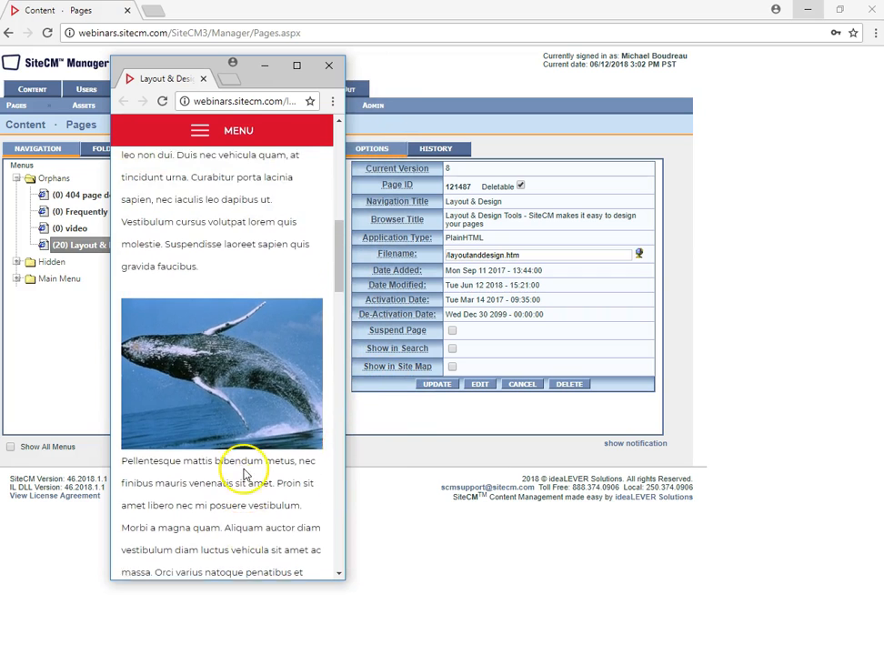
scroll(241, 469, up, 10)
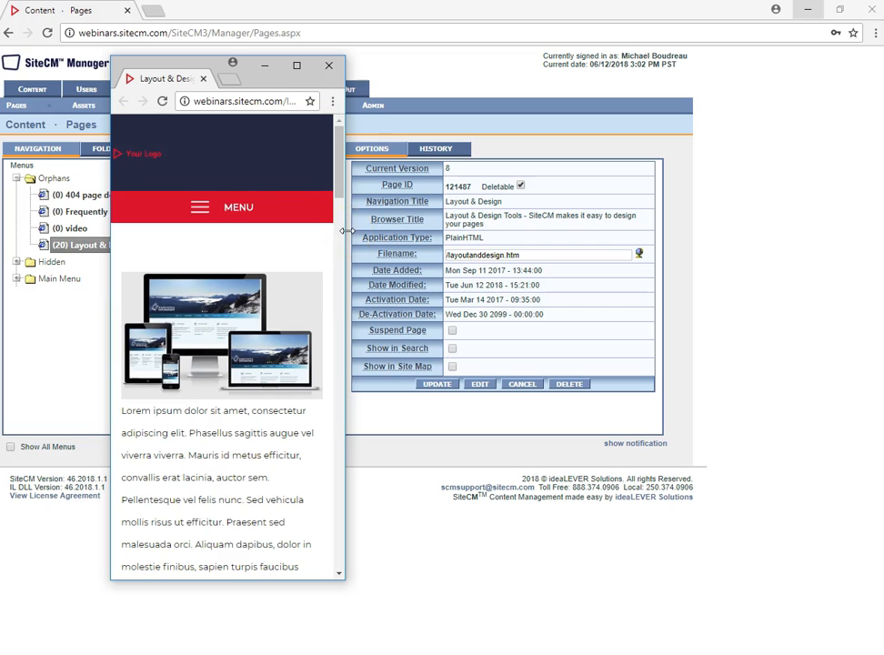
click(296, 66)
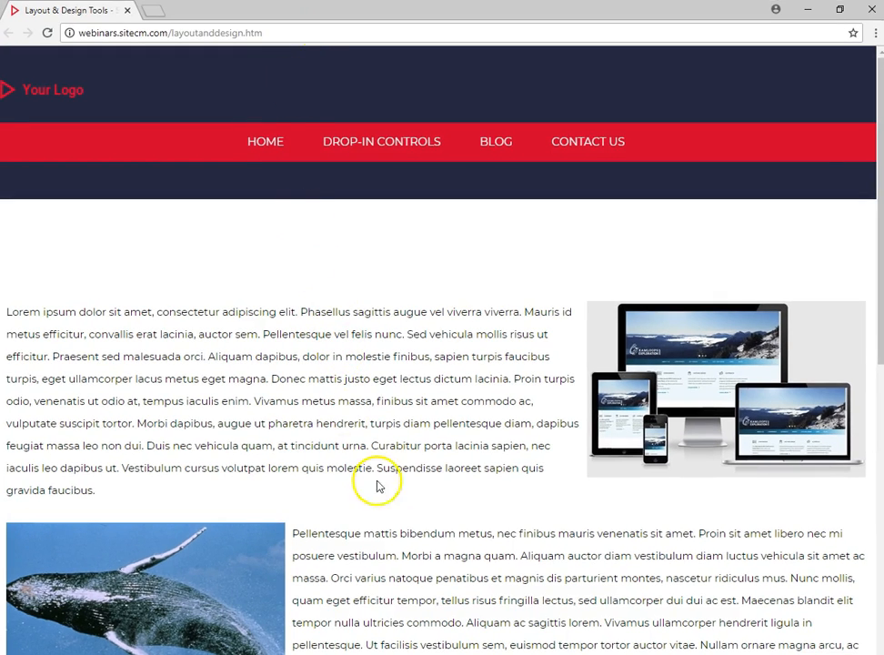
- Switch to the SiteCM Manager window and open the Layout & Design page for content editing
mouse_move(389, 649)
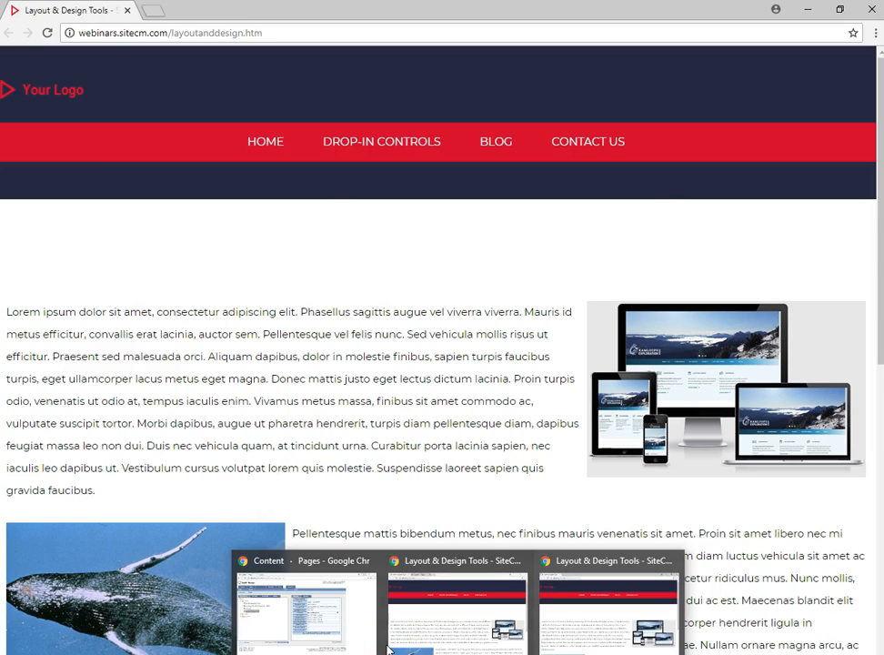
click(312, 562)
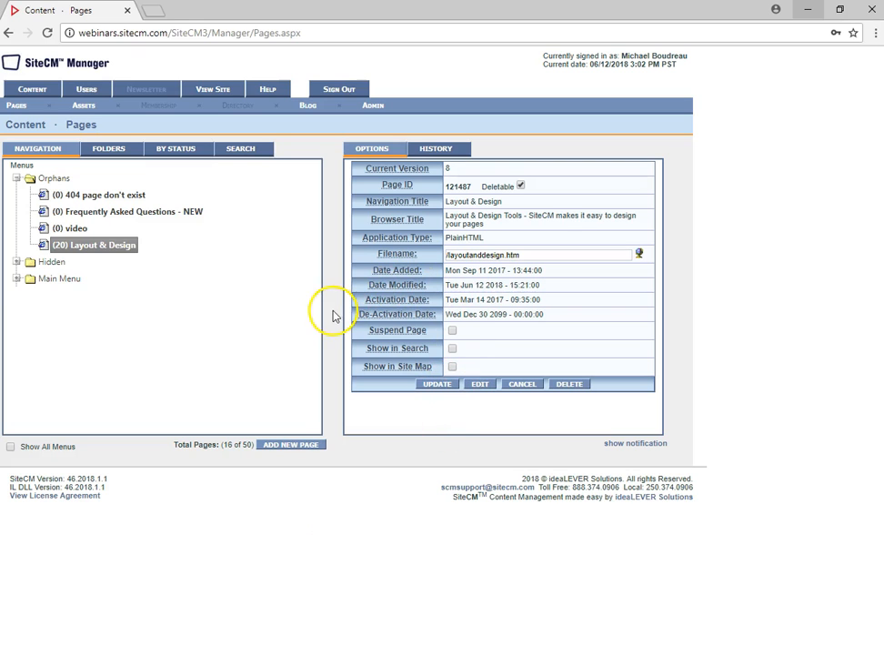
click(479, 386)
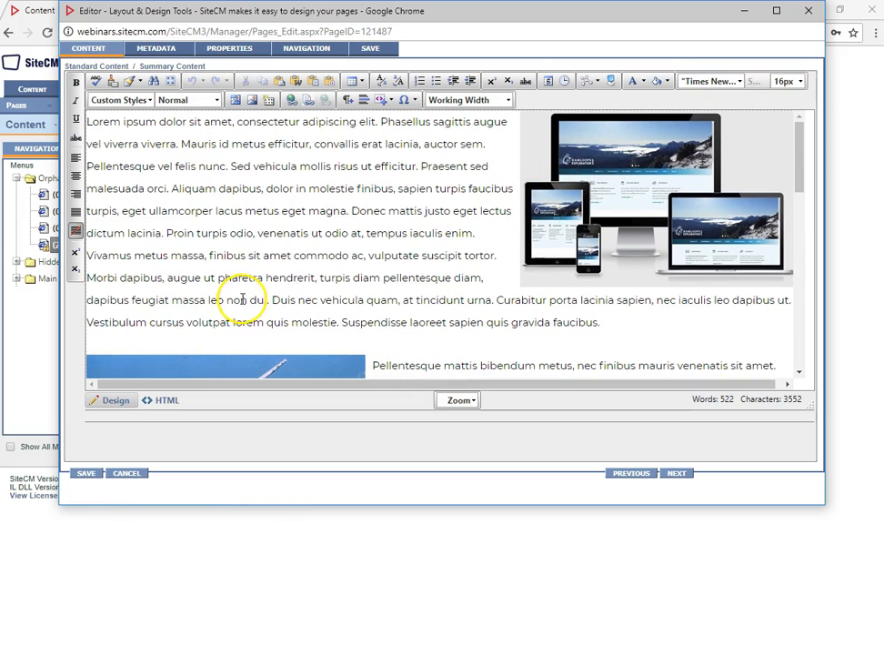
- Delete the image of responsive devices beside the first paragraph of the page content
scroll(242, 298, down, 10)
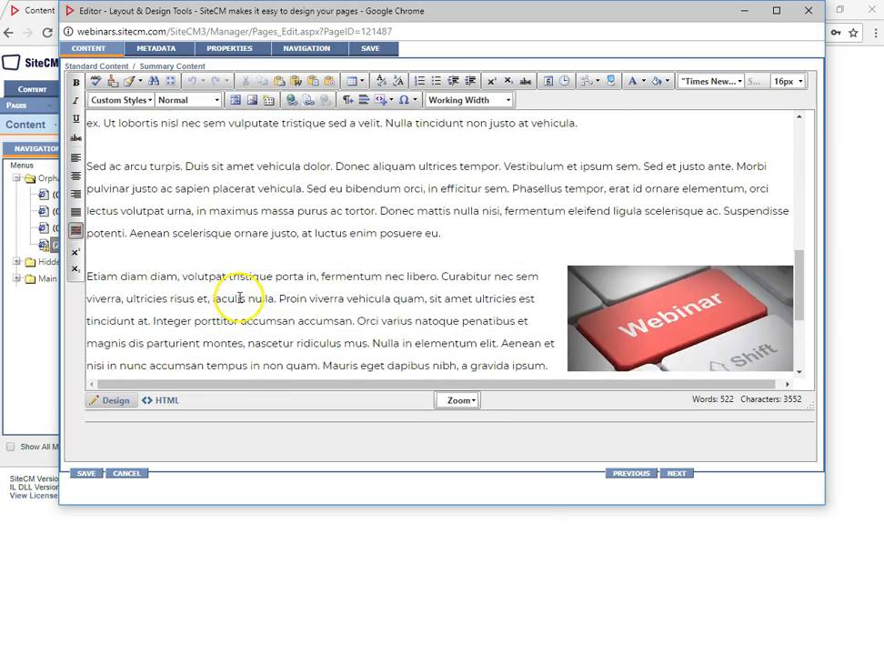
scroll(242, 298, up, 10)
click(588, 223)
key(Delete)
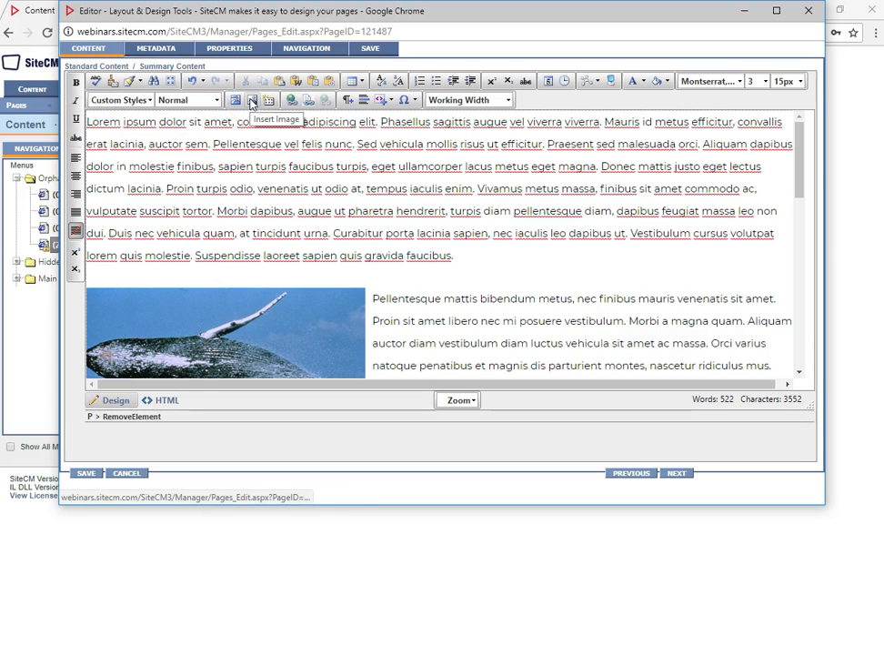
- Insert the full-size Webinar-464x272.jpg from the General Site Images folder at the start of the first paragraph
click(252, 101)
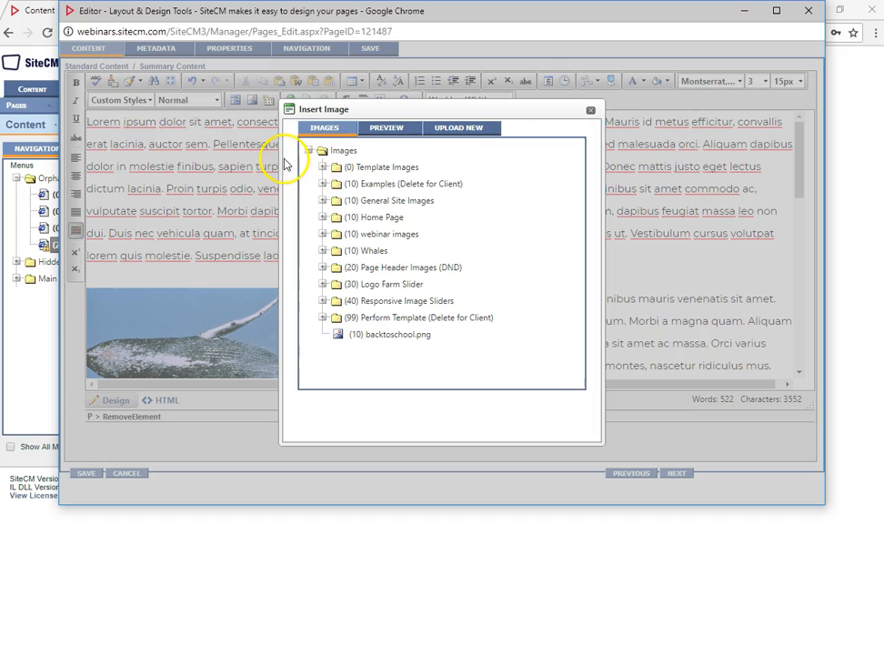
click(322, 201)
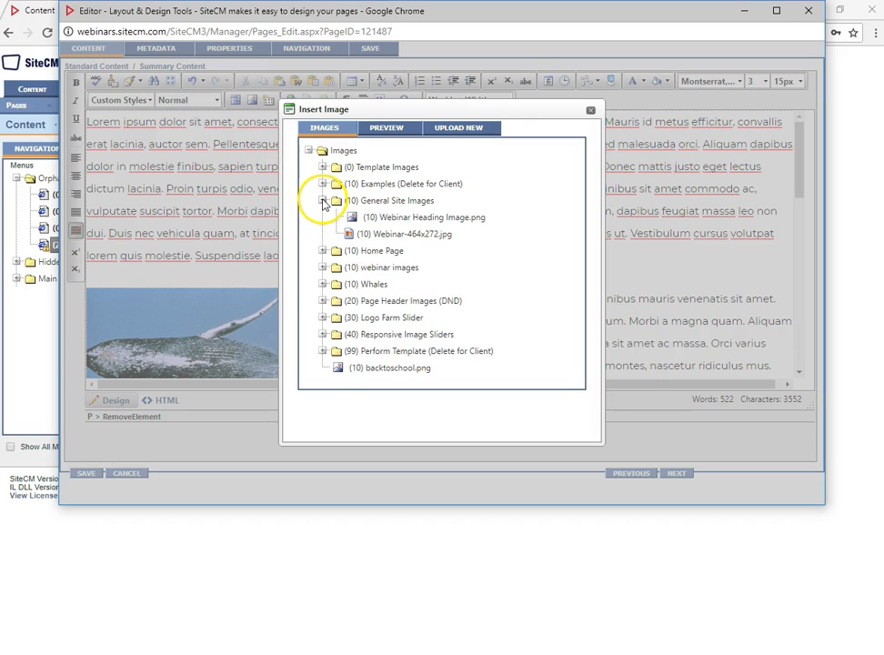
click(387, 218)
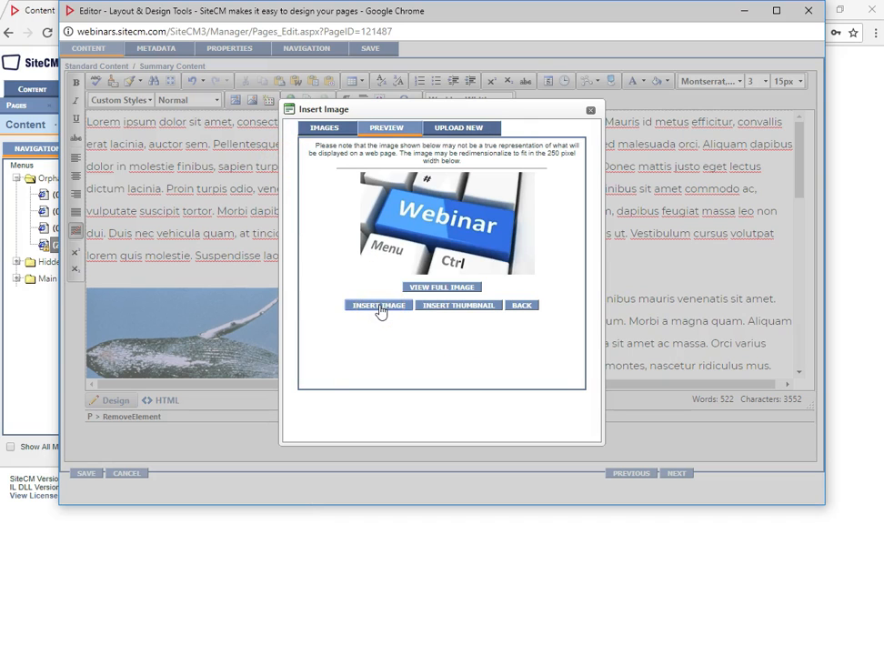
click(380, 306)
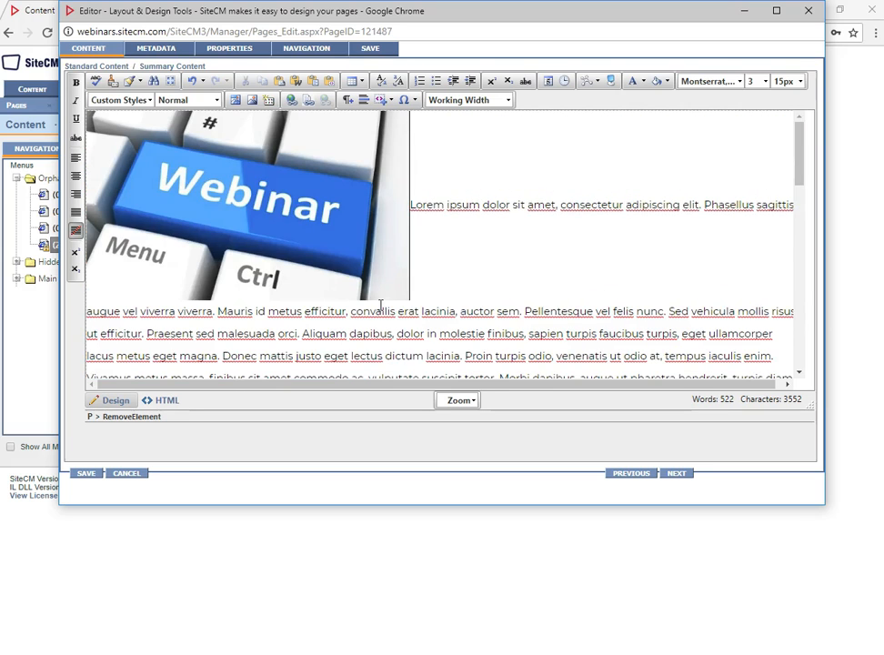
- Open the properties of the inserted blue Webinar image and set its alignment to right
click(216, 193)
right_click(216, 194)
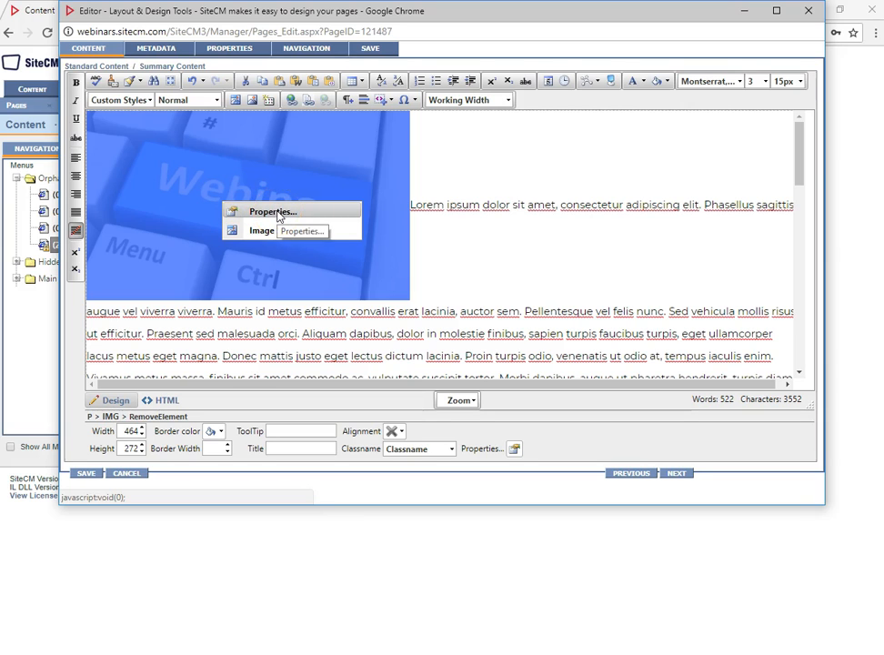
click(273, 212)
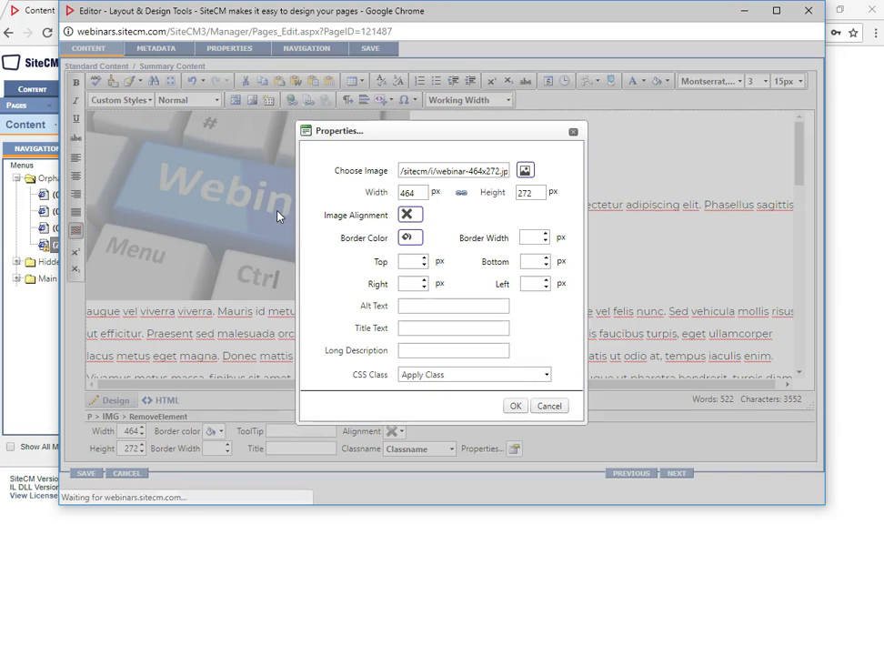
click(407, 214)
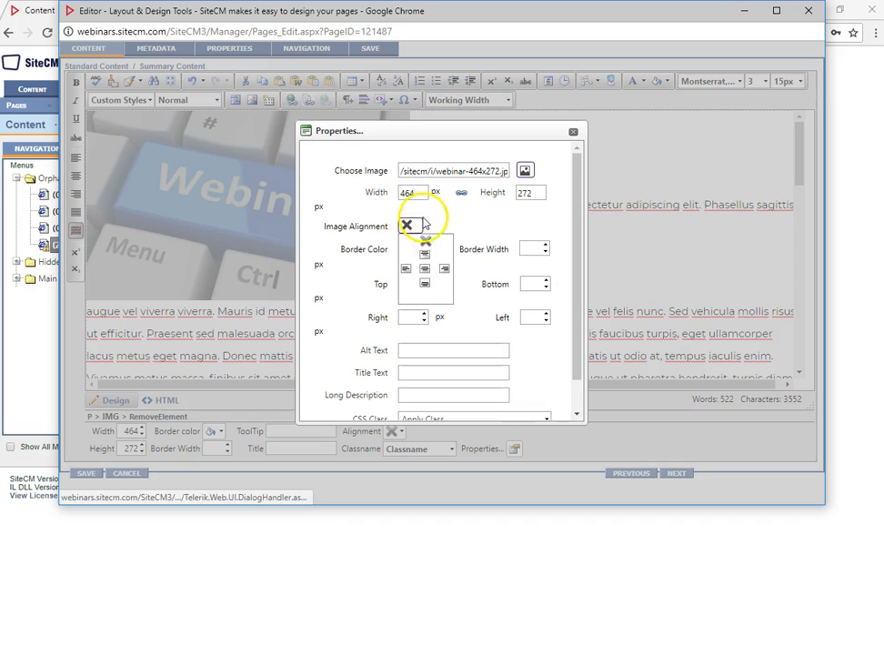
click(448, 273)
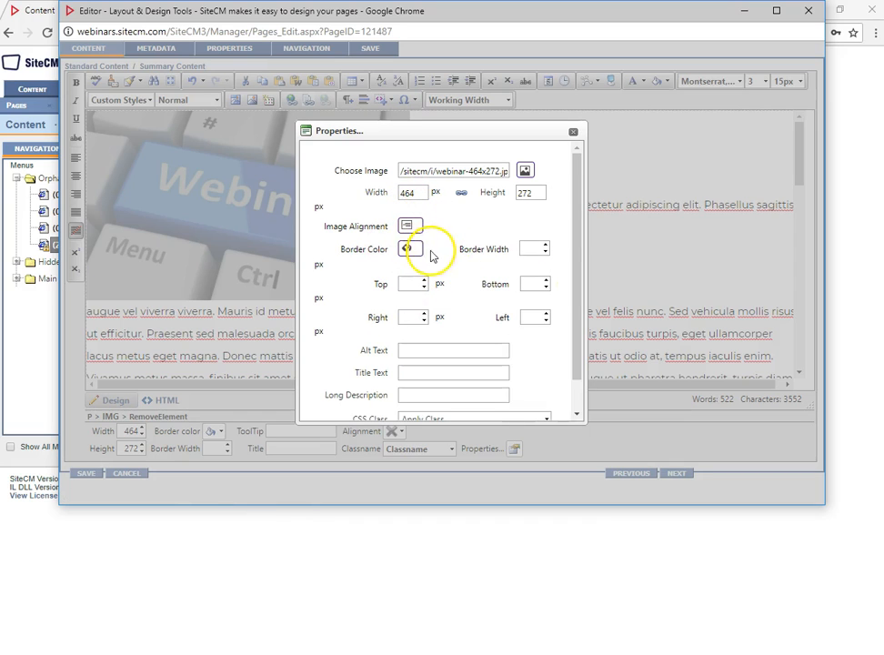
- Assign the responsive-image CSS class to the blue Webinar image
drag(579, 233, 579, 257)
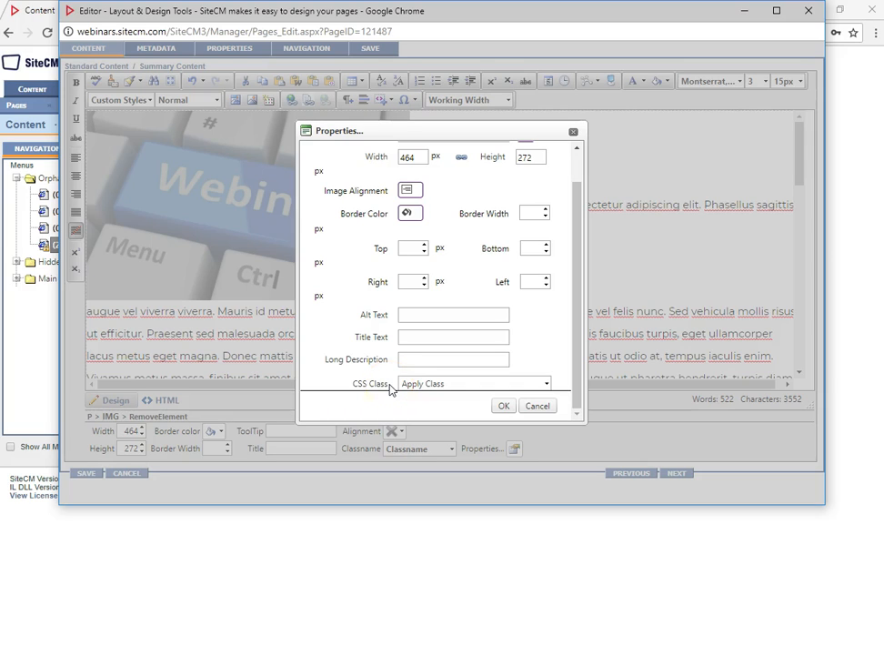
click(546, 385)
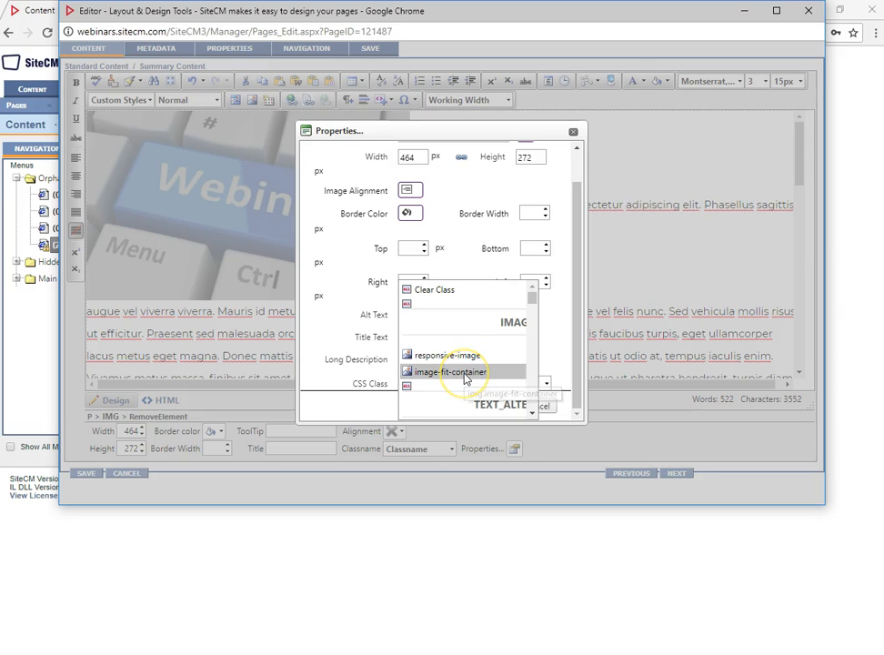
click(466, 356)
- Set the blue Webinar image's width to 300 px with proportional height and apply its properties
click(503, 406)
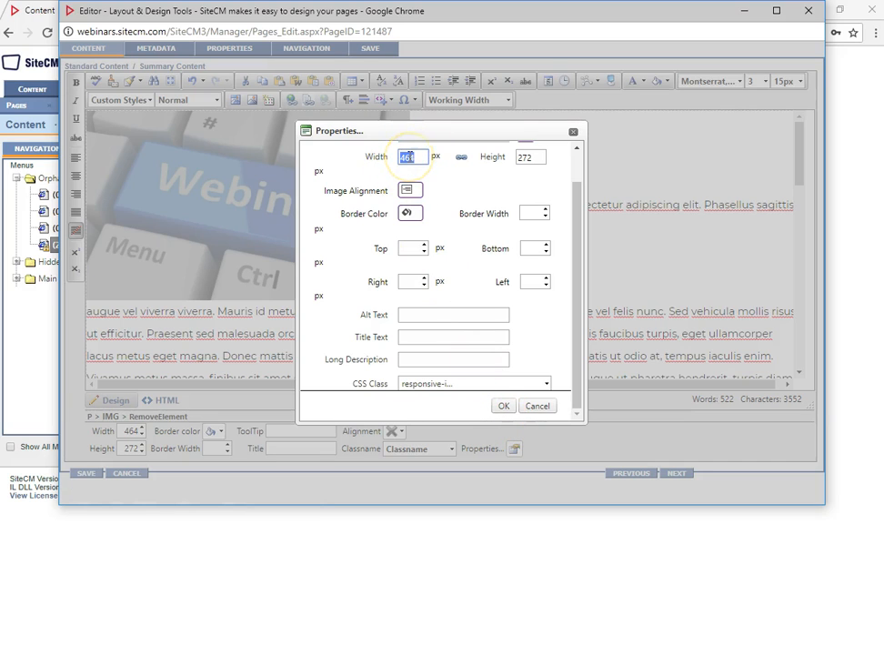
text(30)
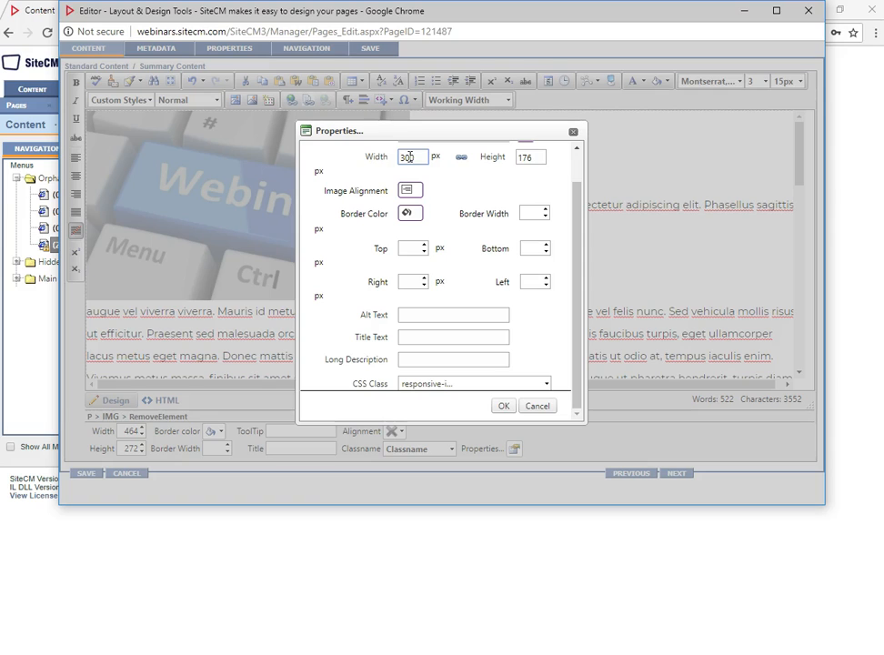
text(0)
click(503, 407)
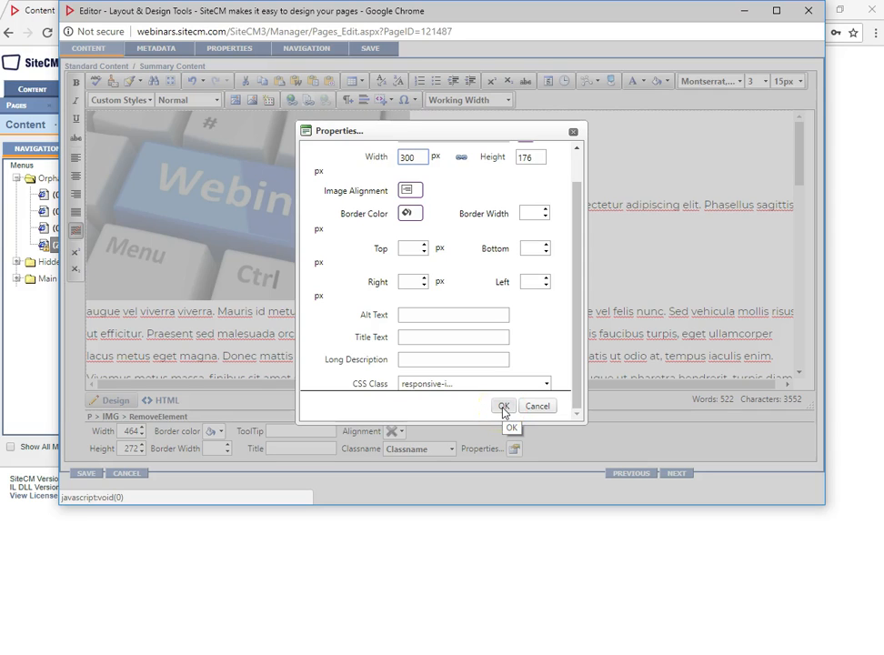
click(503, 408)
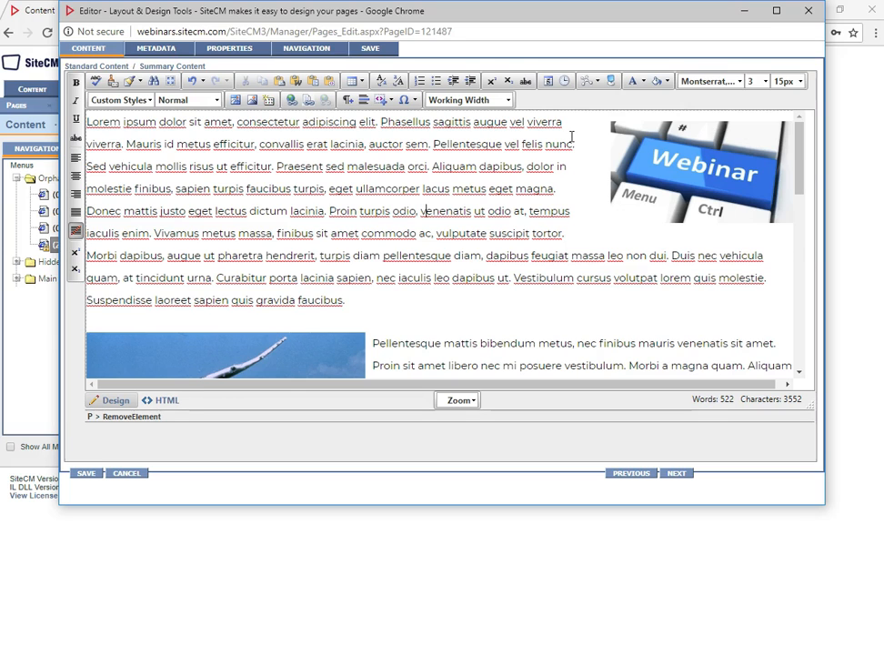
- Assign the responsive-image CSS class to the whale image in its properties and apply the change
scroll(444, 232, down, 5)
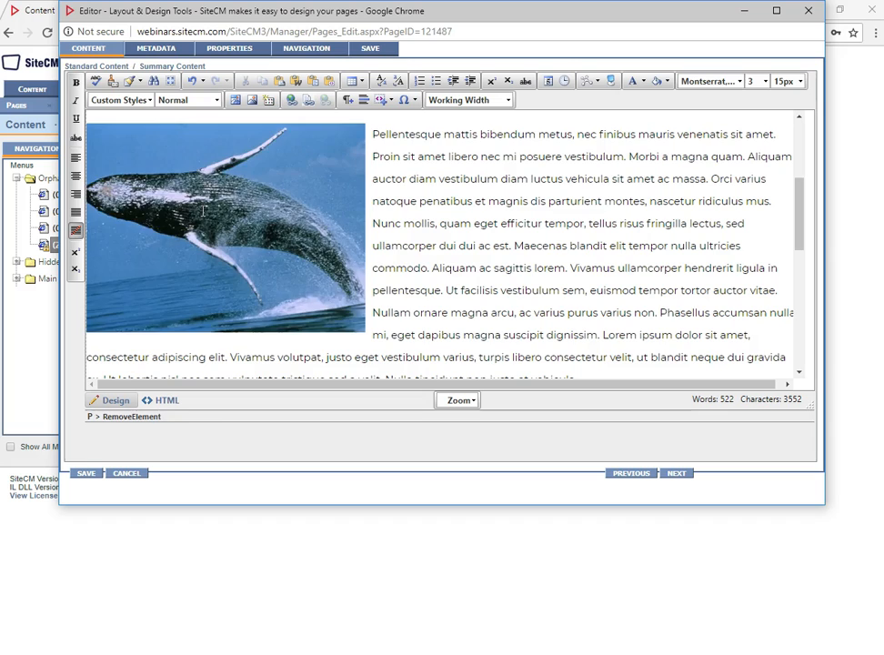
click(204, 211)
right_click(208, 219)
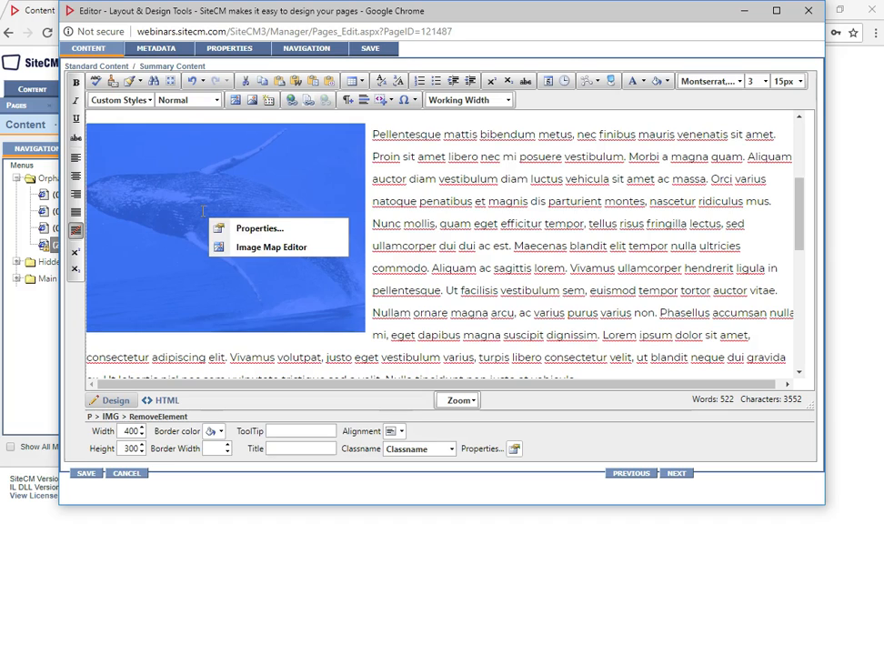
click(263, 230)
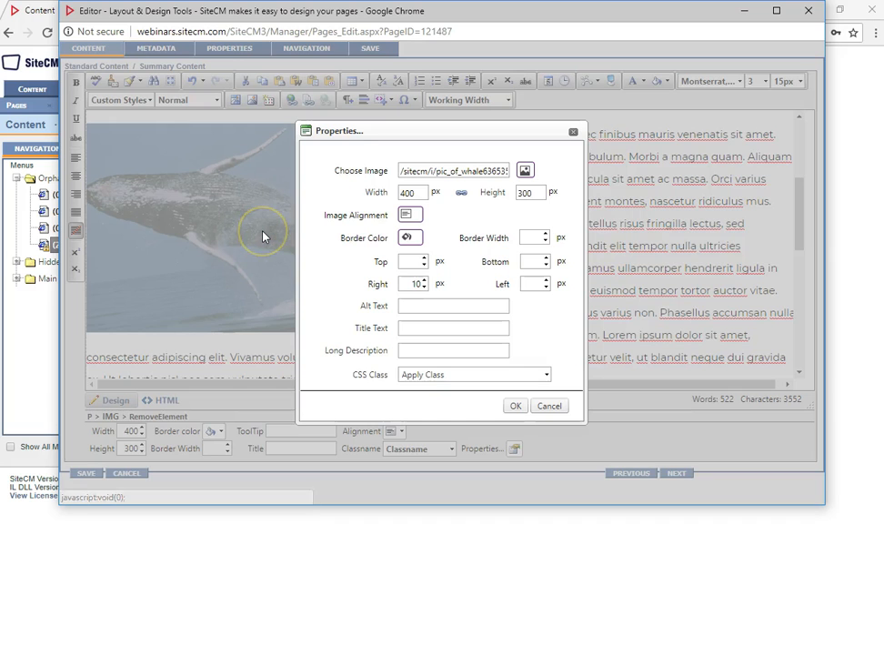
click(473, 374)
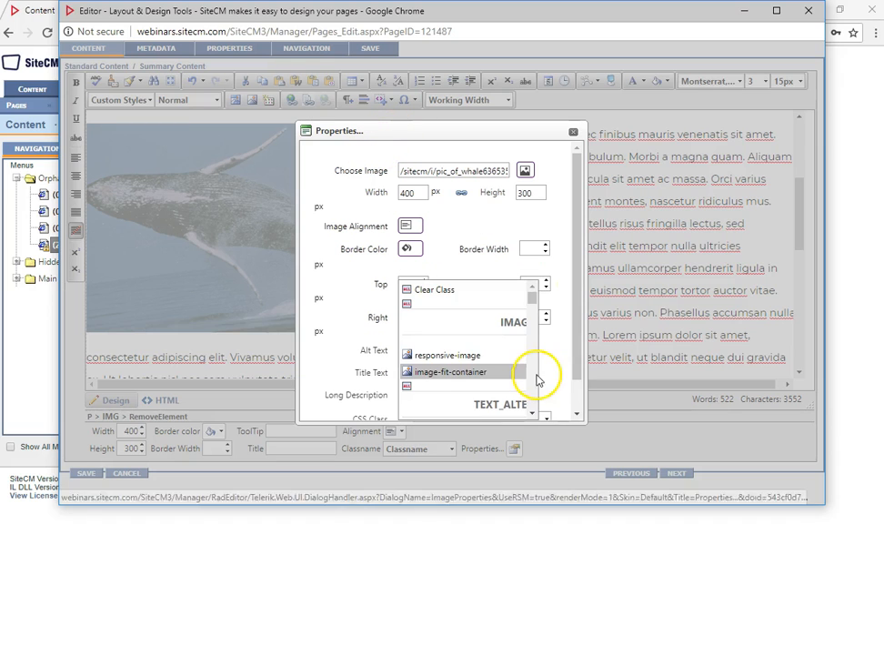
click(421, 355)
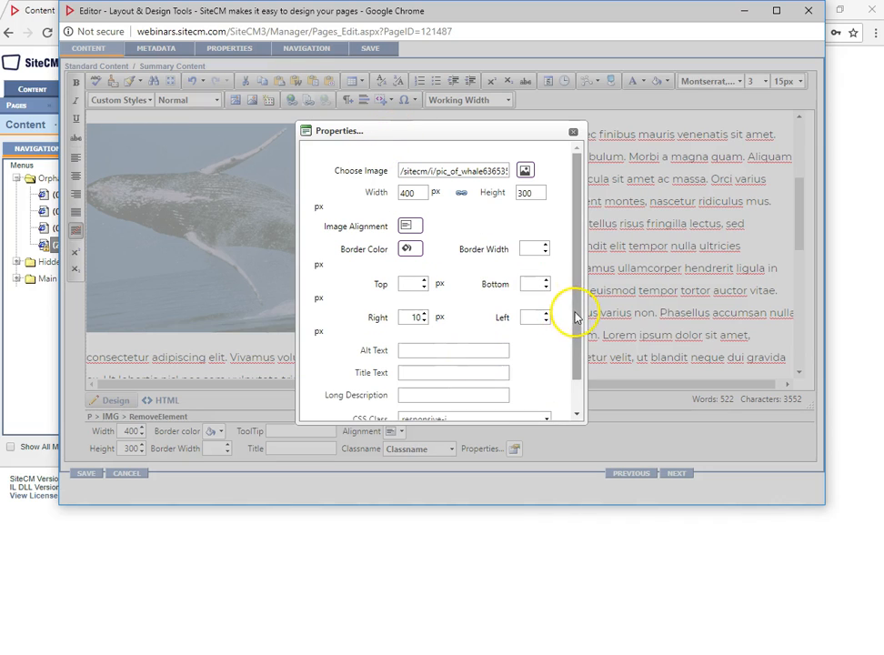
drag(571, 310, 574, 355)
click(504, 352)
click(503, 290)
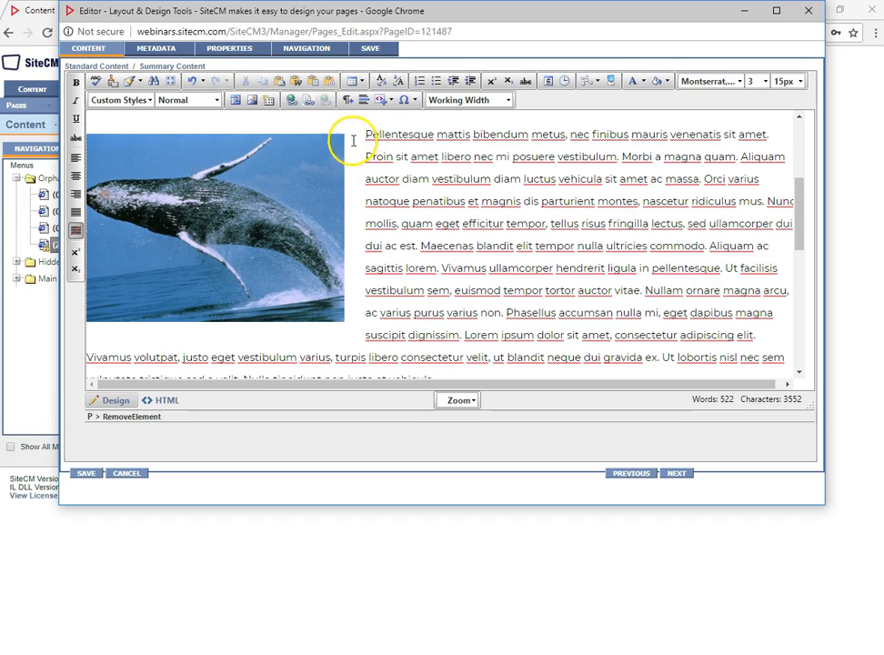
- Open the properties of the red Webinar image and assign it the responsive-image CSS class
scroll(363, 157, down, 5)
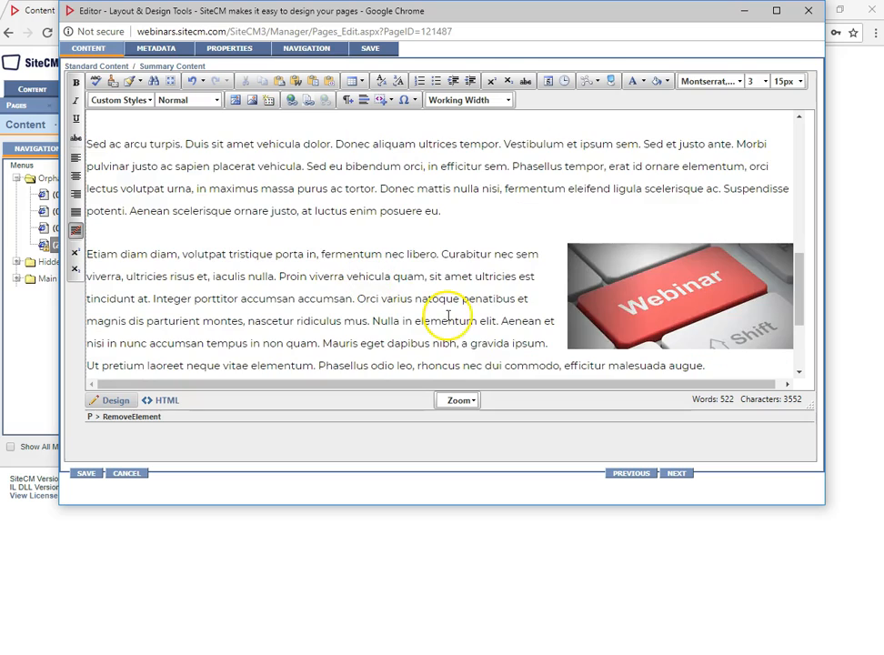
click(626, 280)
right_click(633, 289)
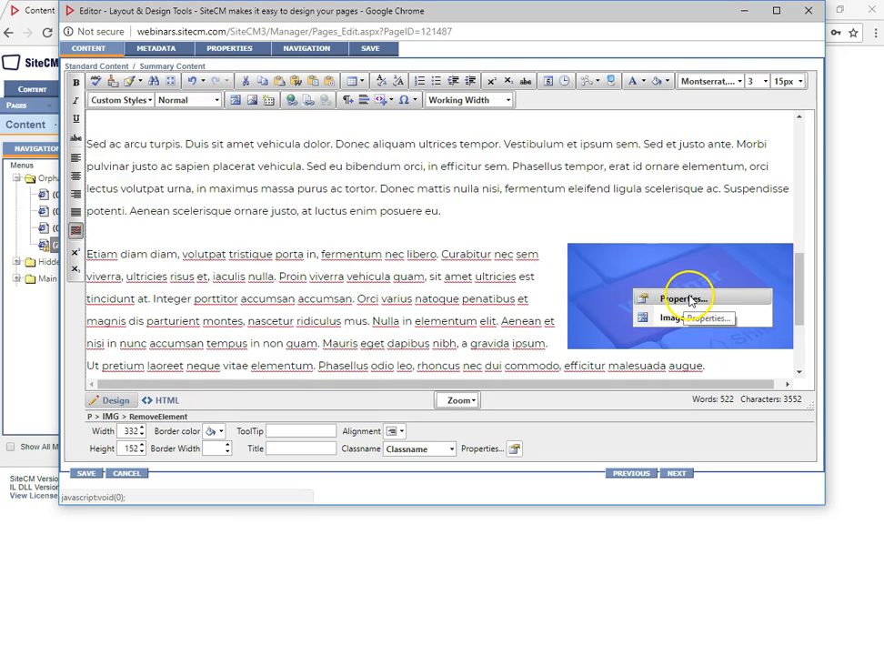
click(690, 301)
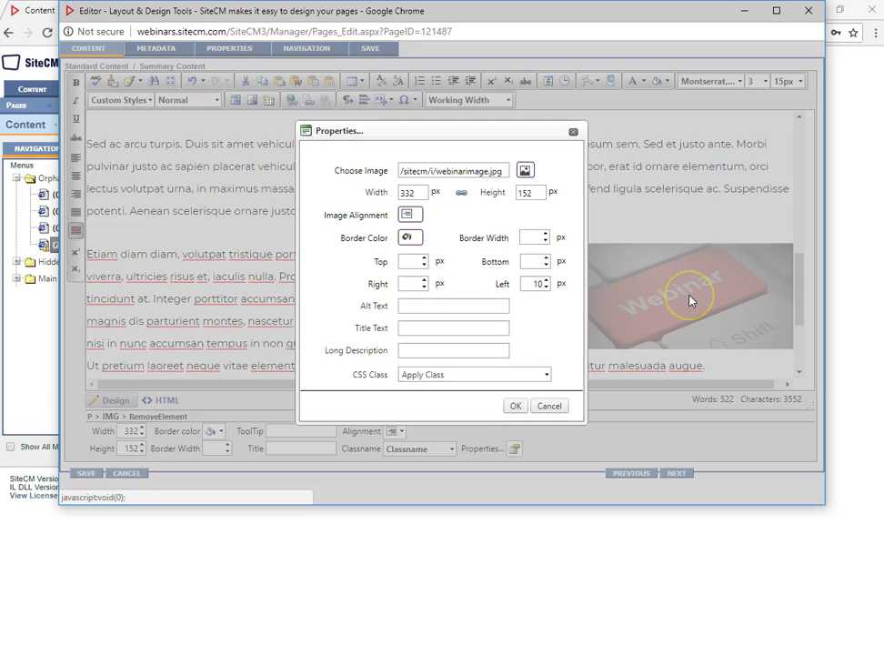
click(485, 382)
click(452, 357)
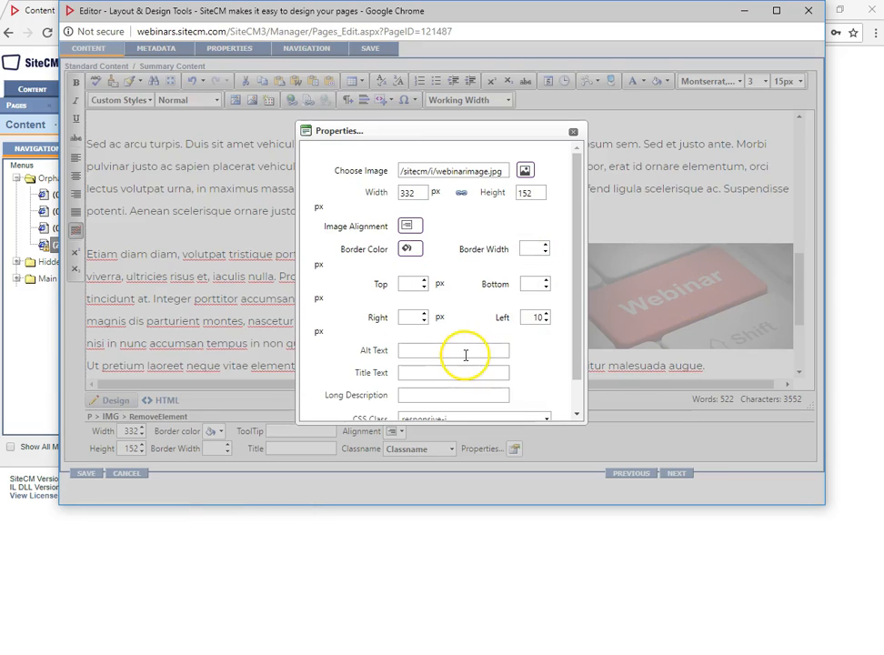
- Clear the red Webinar image's left margin and apply its properties
double_click(537, 318)
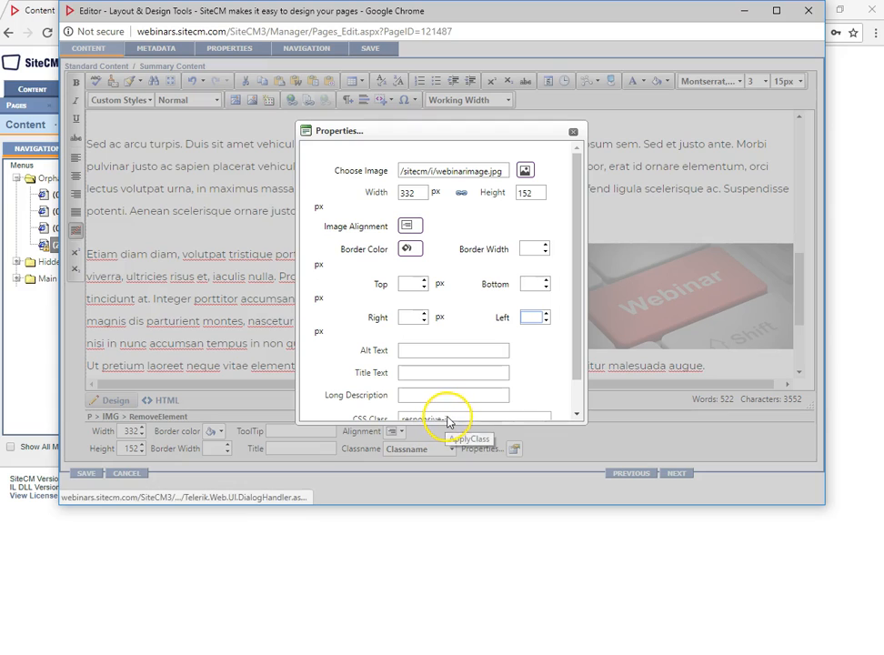
scroll(451, 414, down, 2)
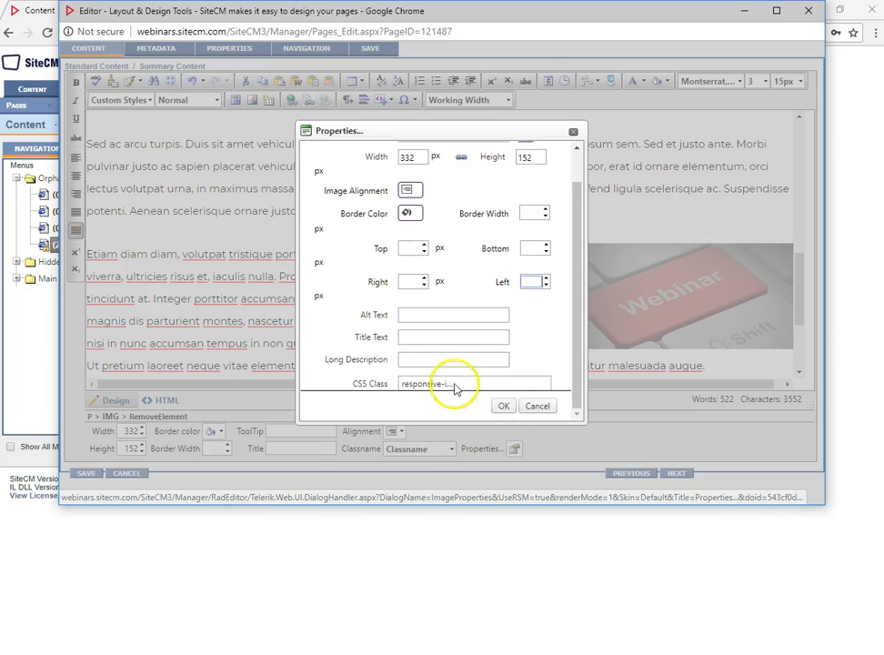
click(503, 408)
click(415, 339)
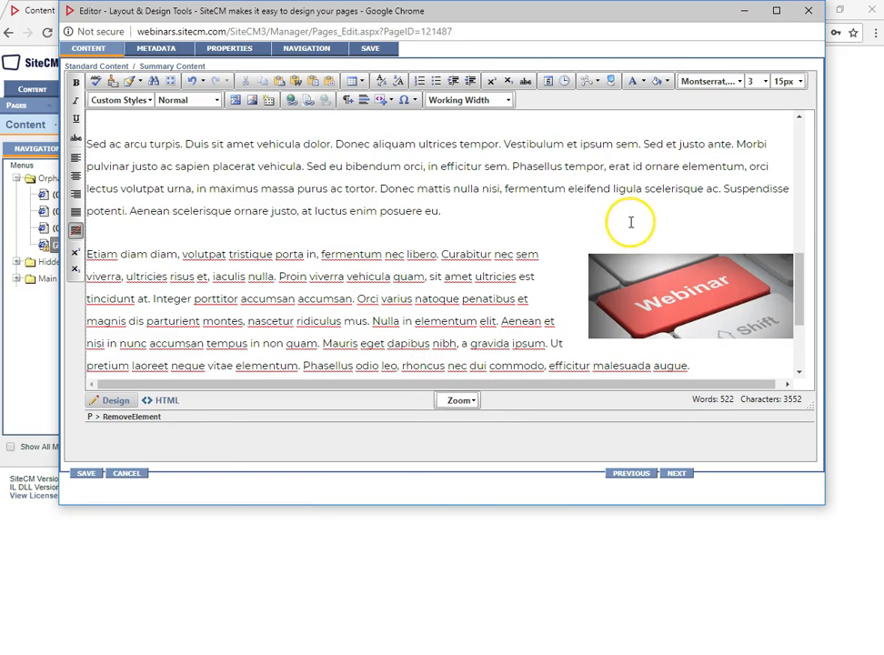
- Save and launch the edited Layout & Design page
click(373, 50)
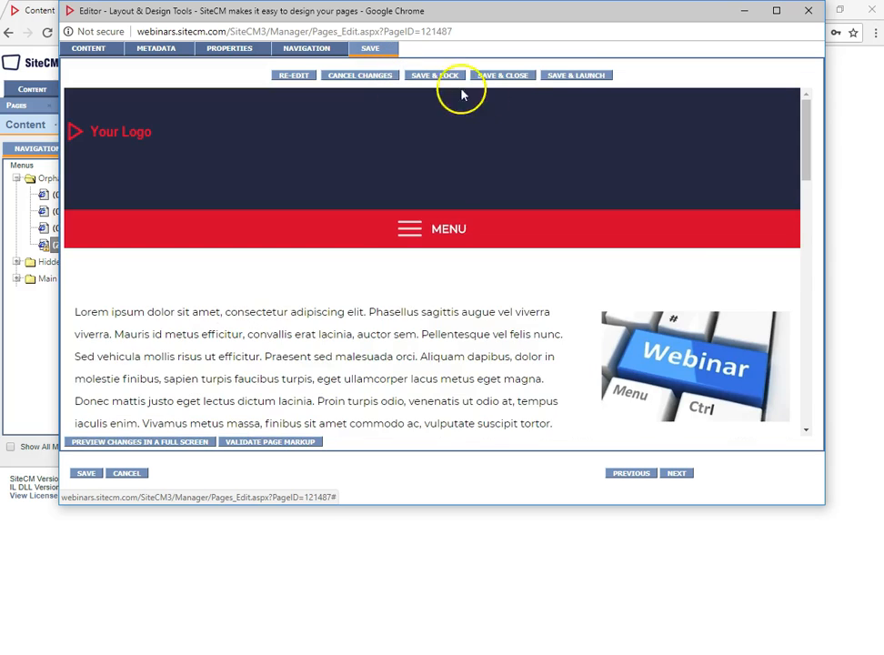
click(576, 79)
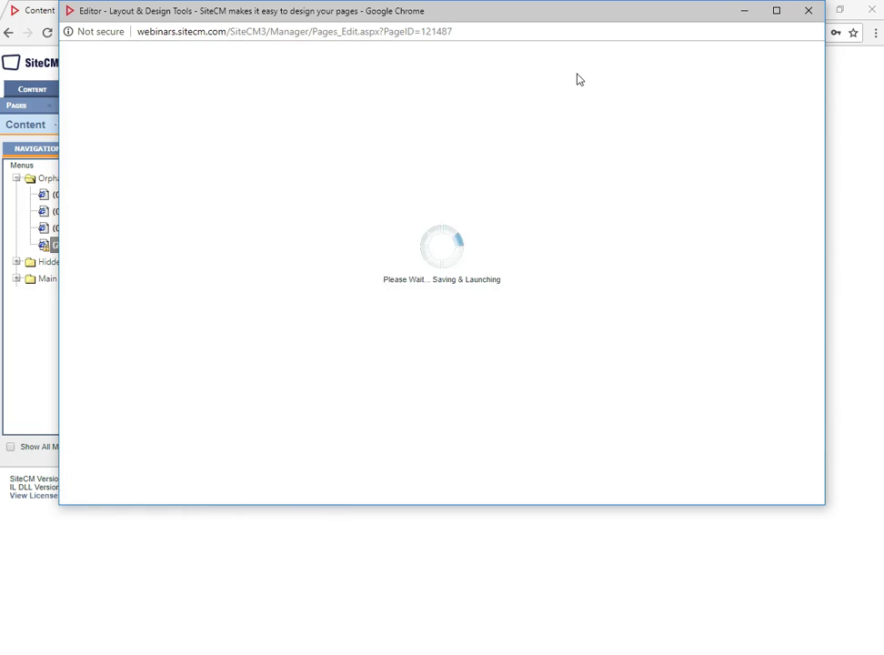
click(586, 144)
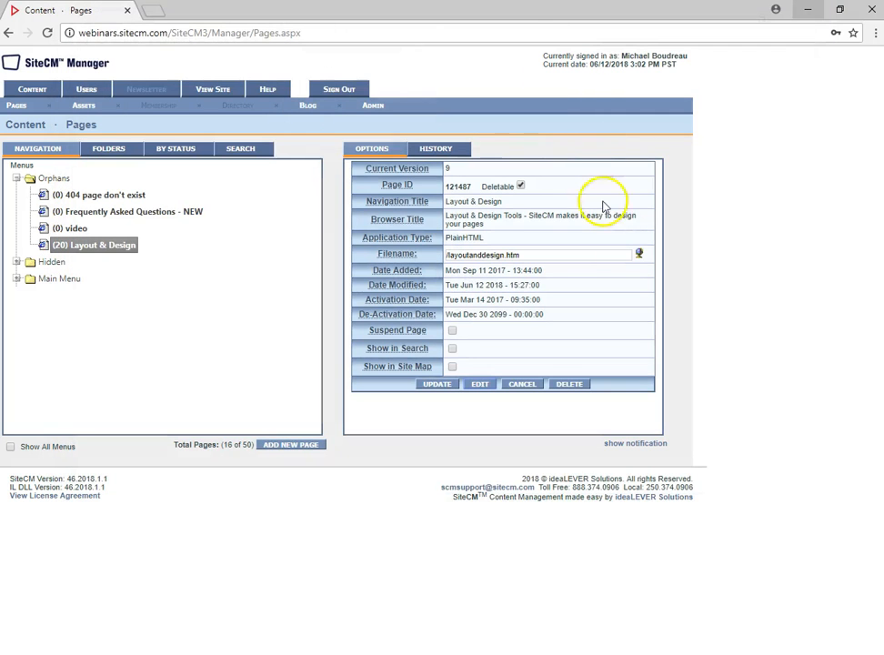
- Open the live layoutanddesign.htm page and review its three images at full browser width
click(638, 254)
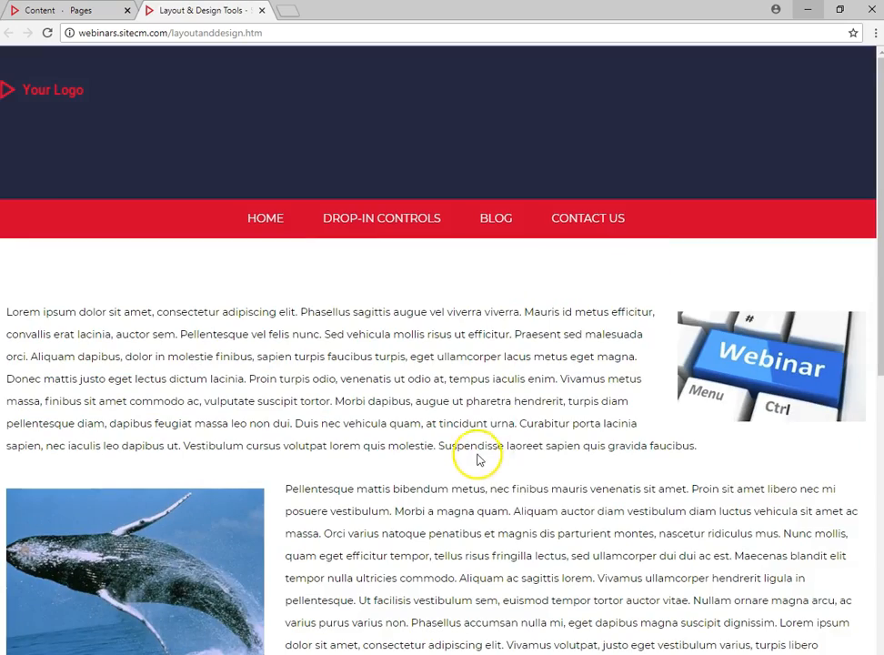
scroll(477, 454, down, 5)
scroll(477, 454, down, 2)
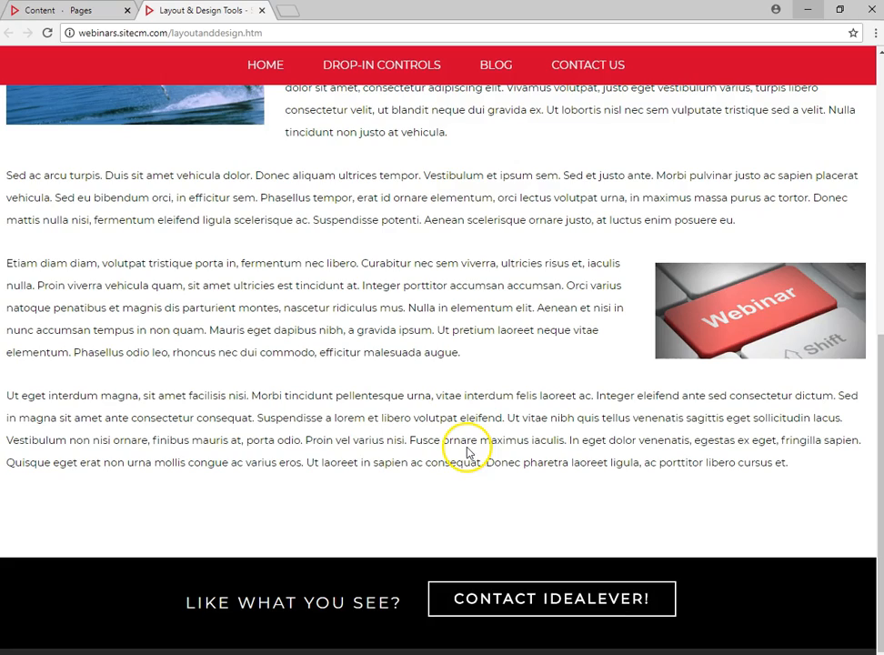
scroll(468, 446, up, 7)
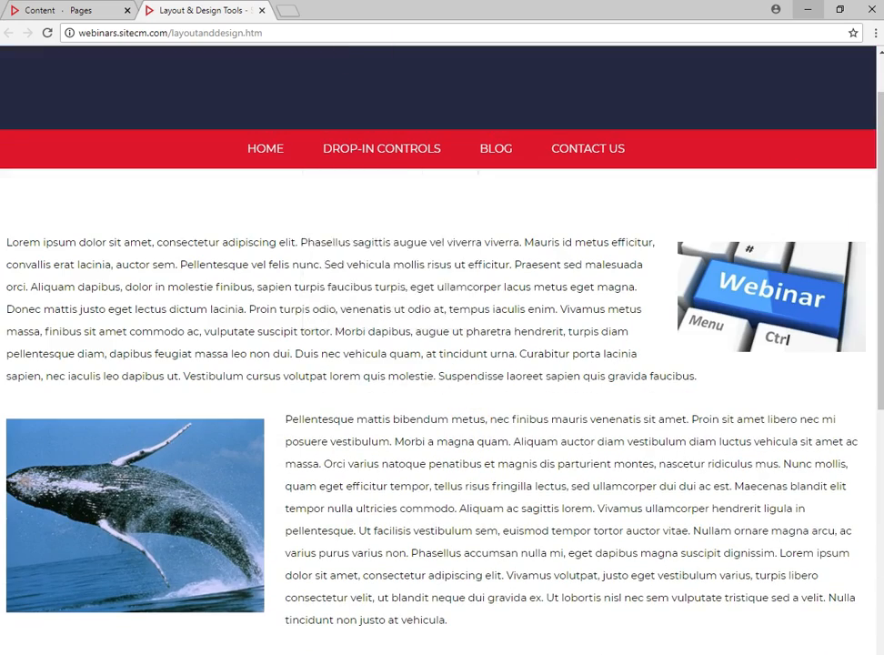
- Shrink the browser window to a narrow mobile width and examine how the images on the live page adapt
double_click(410, 11)
drag(635, 287, 282, 316)
scroll(188, 401, down, 5)
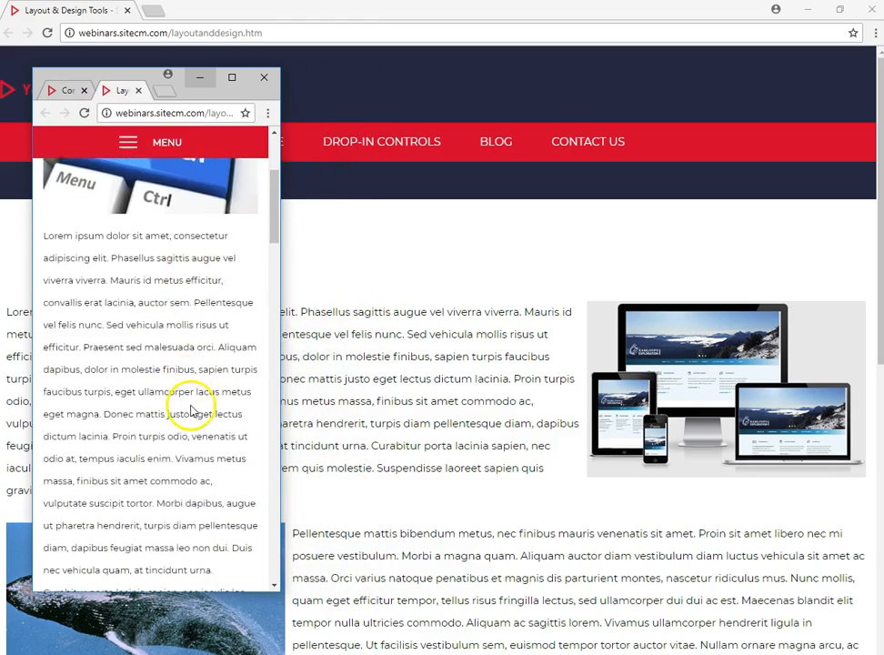
scroll(192, 408, down, 2)
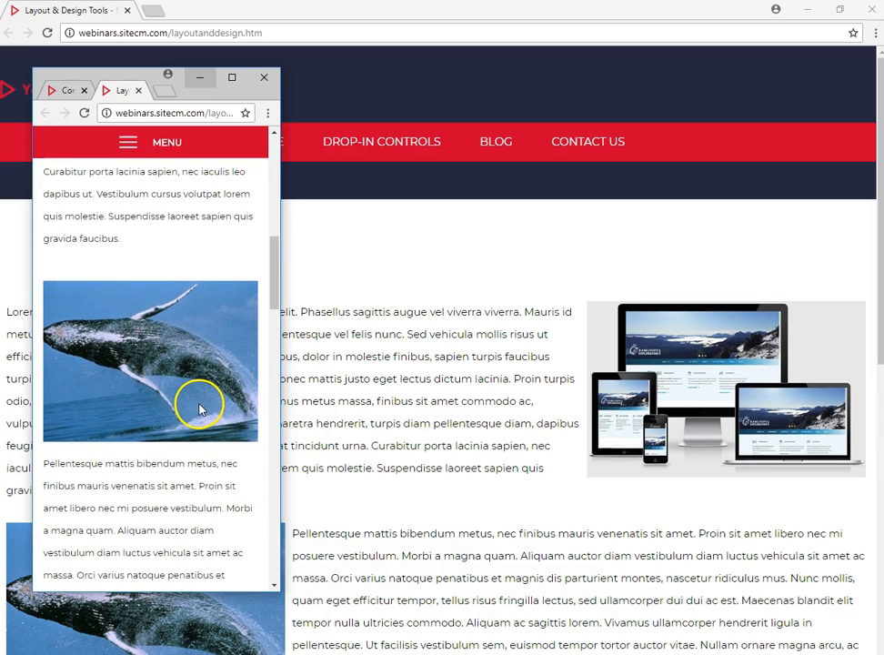
scroll(189, 409, down, 2)
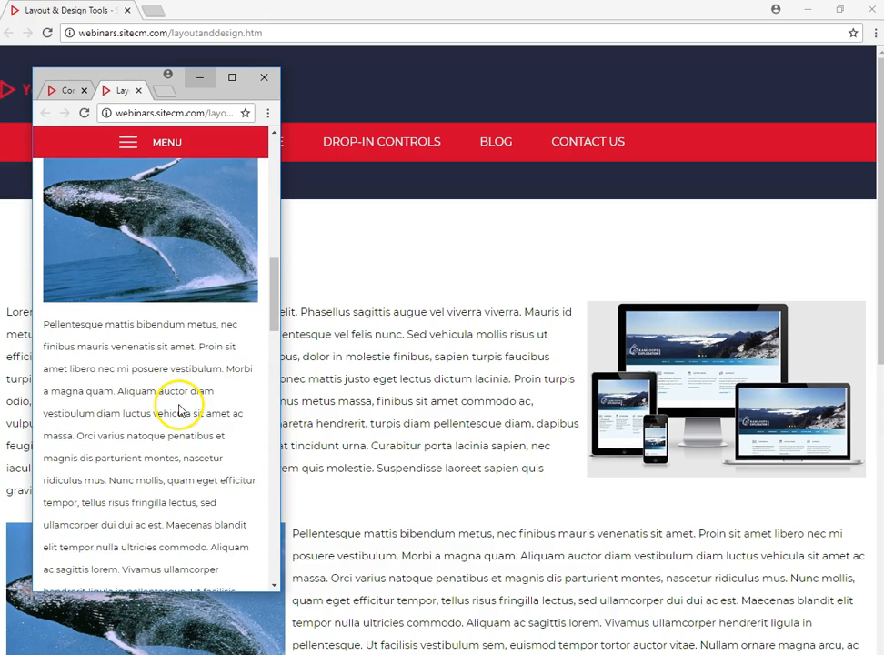